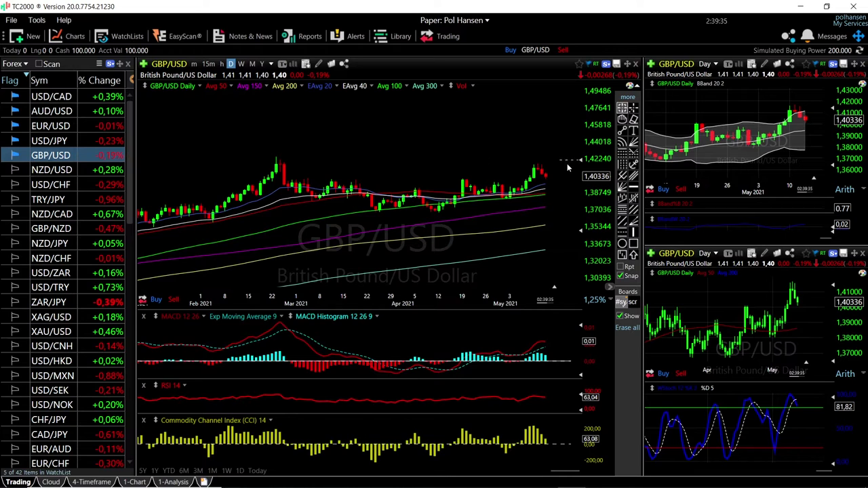
# - Zoom the main GBP/USD daily chart in so its axis starts around late March 2021
pyautogui.scroll(2, 545, 203)
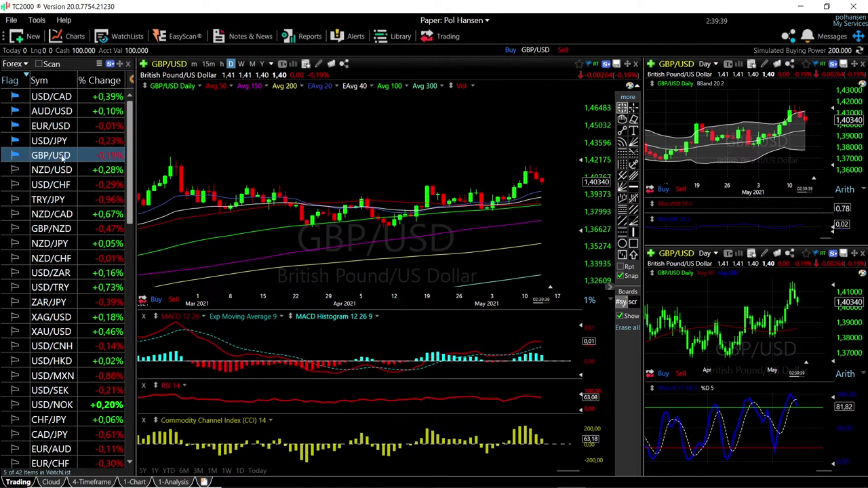
pyautogui.scroll(1, 556, 190)
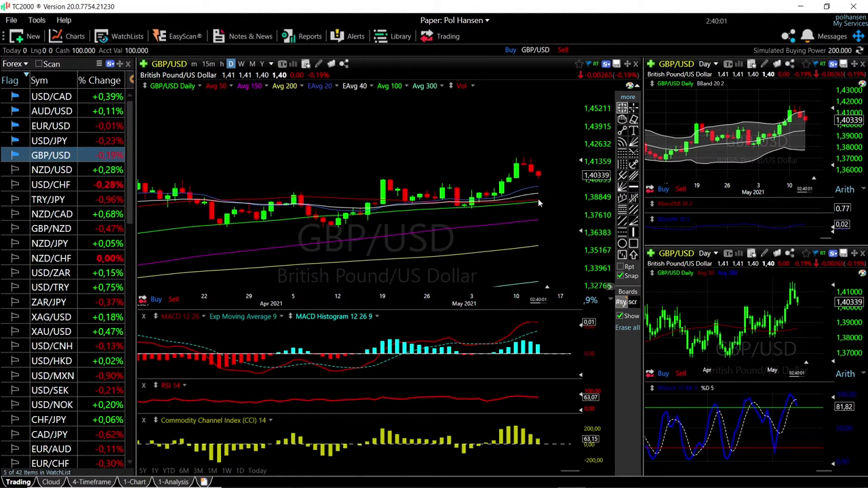
pyautogui.moveTo(540, 200)
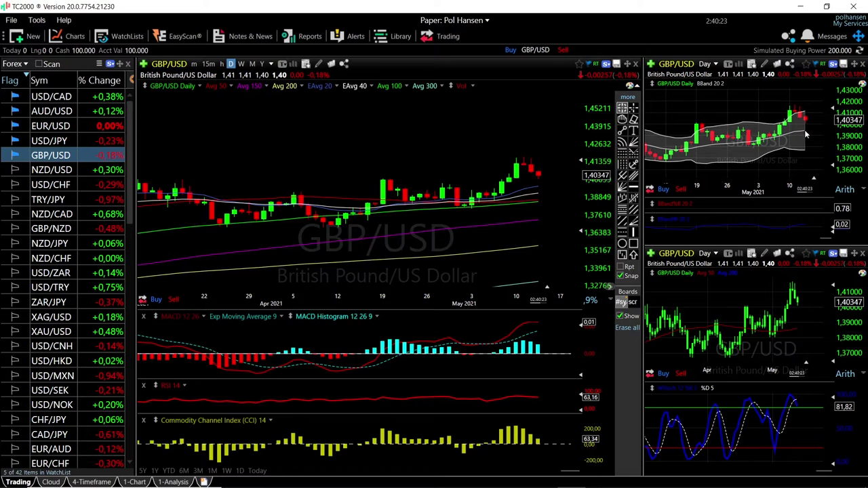
# - Zoom the upper GBP/USD chart into recent weeks, check one bar's values, and widen the main chart
pyautogui.scroll(2, 802, 122)
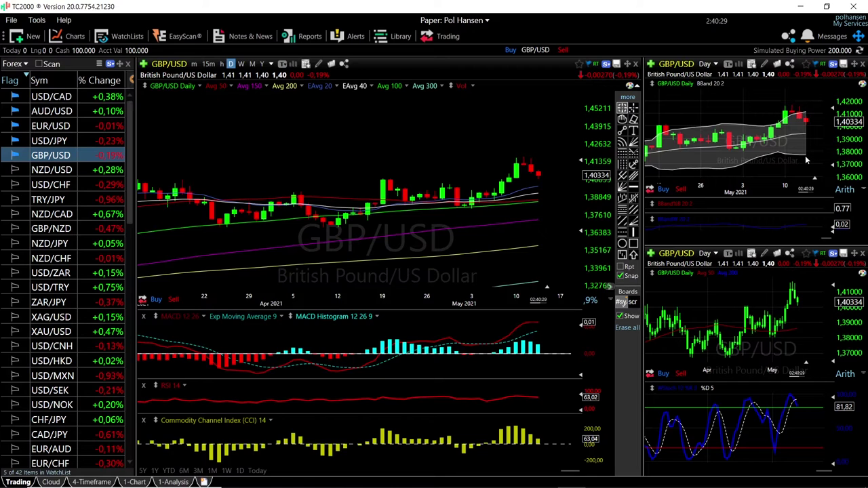
pyautogui.click(808, 135)
pyautogui.scroll(-1, 800, 141)
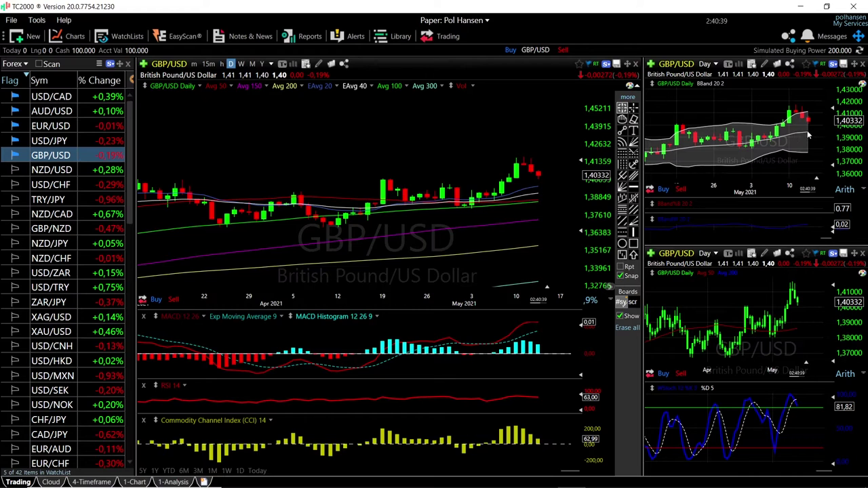
pyautogui.moveTo(807, 139)
pyautogui.scroll(-2, 539, 205)
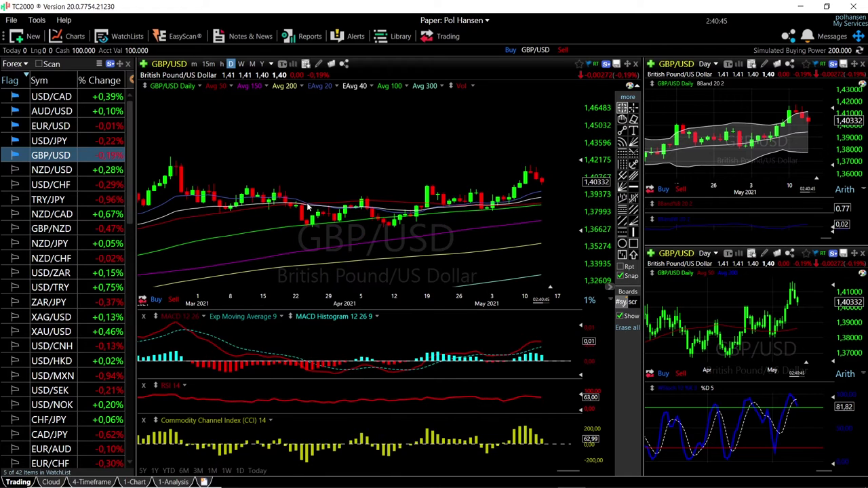
pyautogui.scroll(-1, 305, 206)
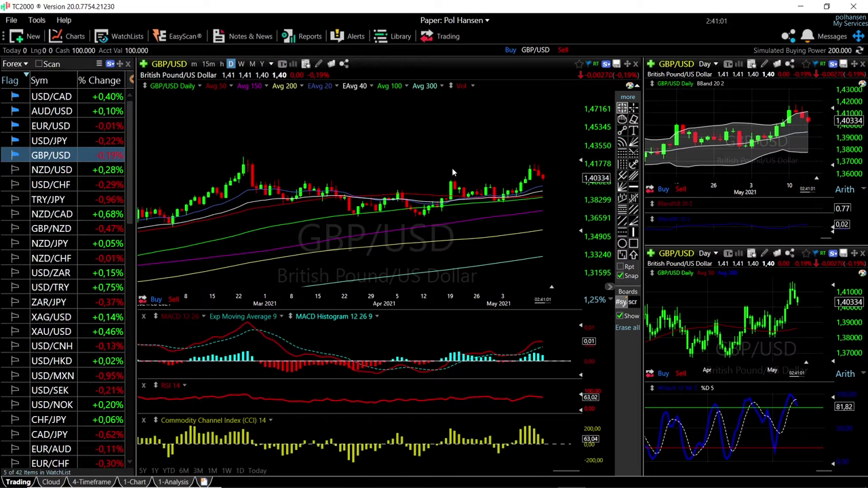
# - Load USD/JPY and zoom in to inspect its descending trendline
pyautogui.press('Up')
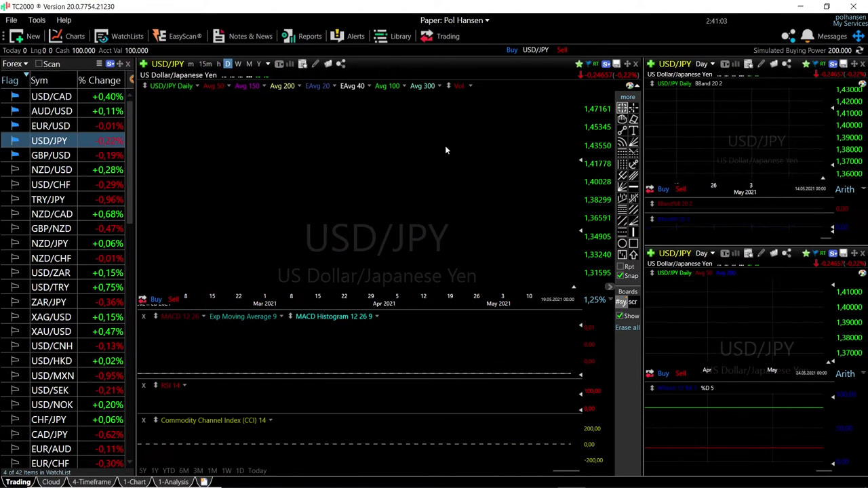
pyautogui.scroll(5, 550, 220)
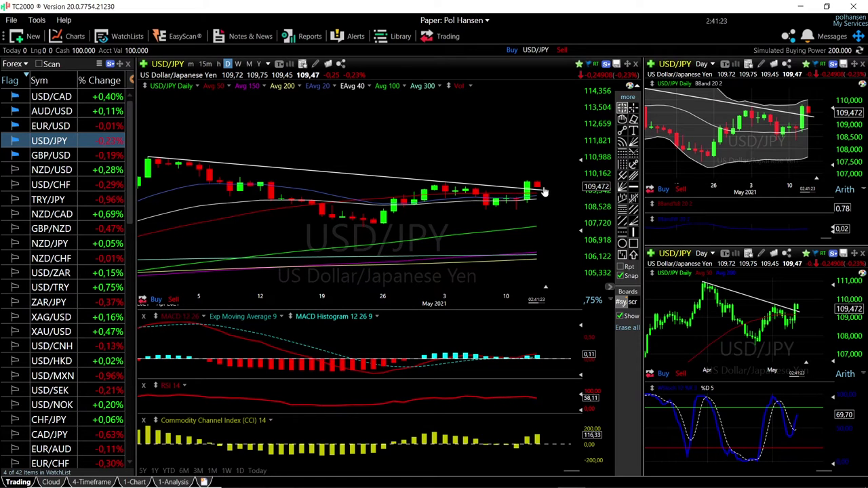
pyautogui.moveTo(539, 194)
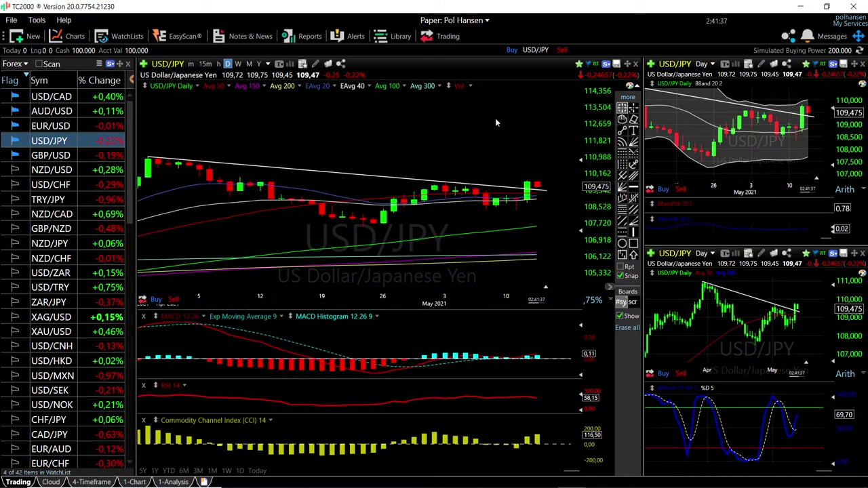
# - Check the 3.25.21 USD/JPY bar's values, then switch all charts to EUR/USD
pyautogui.scroll(-2, 501, 128)
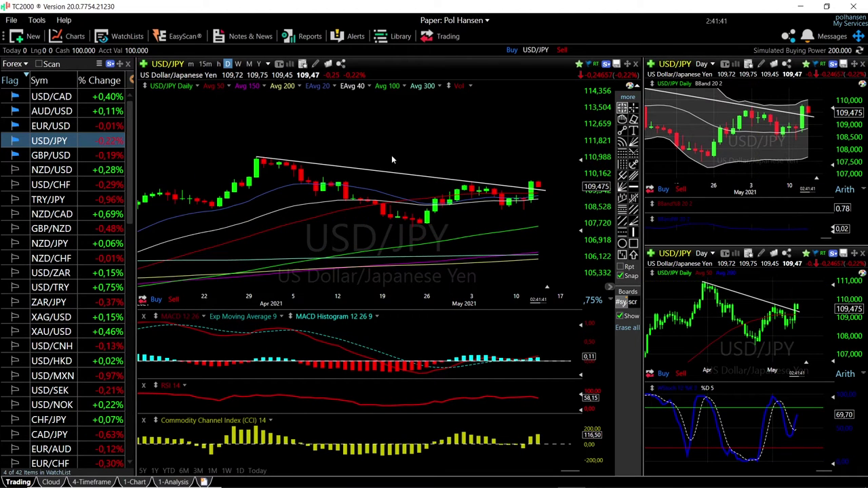
pyautogui.click(228, 159)
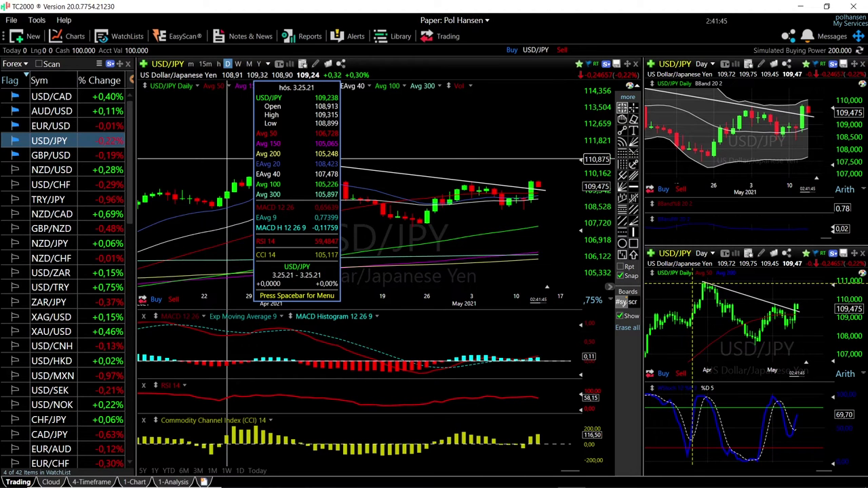
pyautogui.click(68, 125)
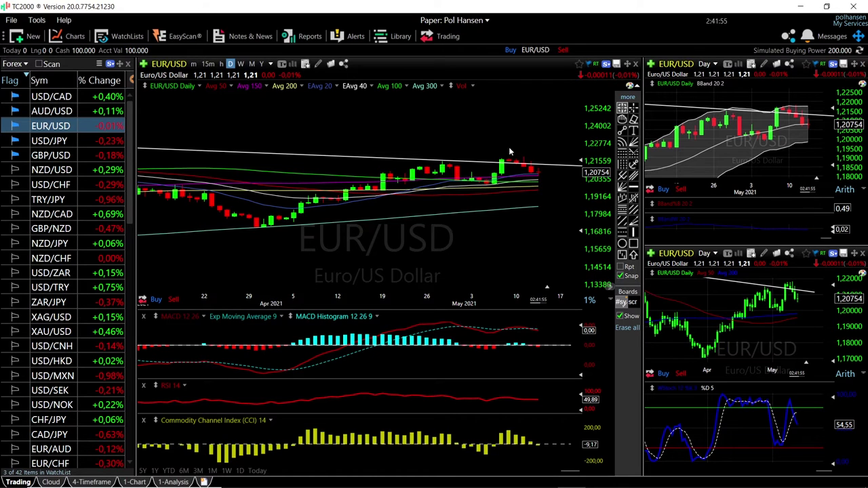
# - Zoom the EUR/USD chart out to January and back in, then switch all charts to AUD/USD
pyautogui.scroll(-4, 524, 178)
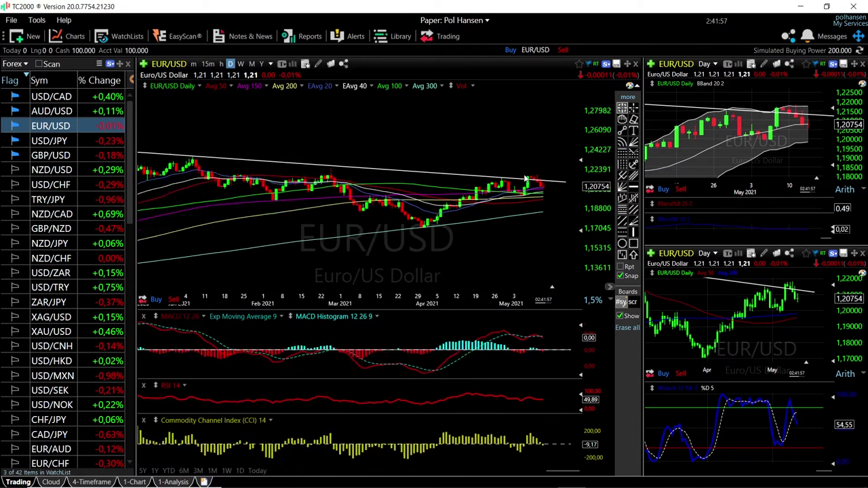
pyautogui.scroll(-1, 525, 177)
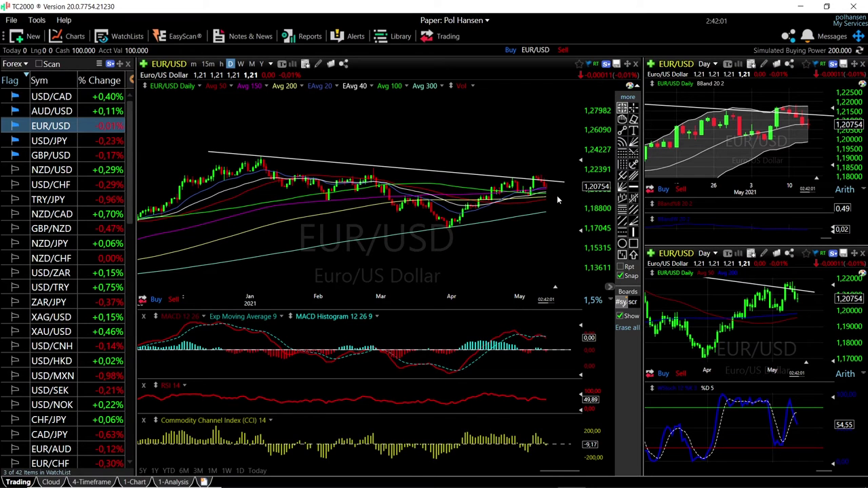
pyautogui.scroll(3, 556, 196)
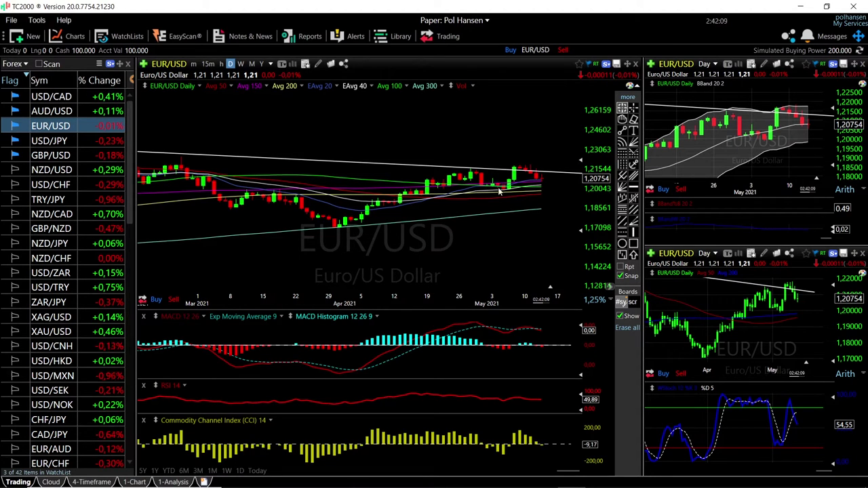
pyautogui.scroll(2, 545, 205)
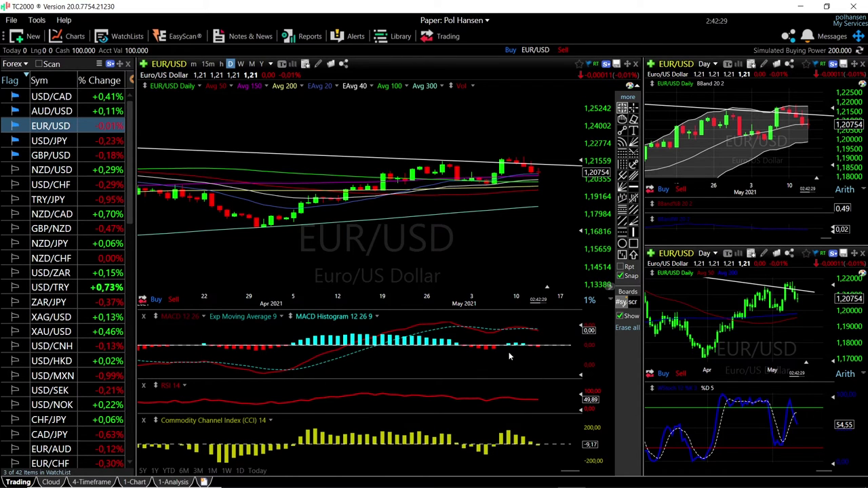
pyautogui.click(55, 112)
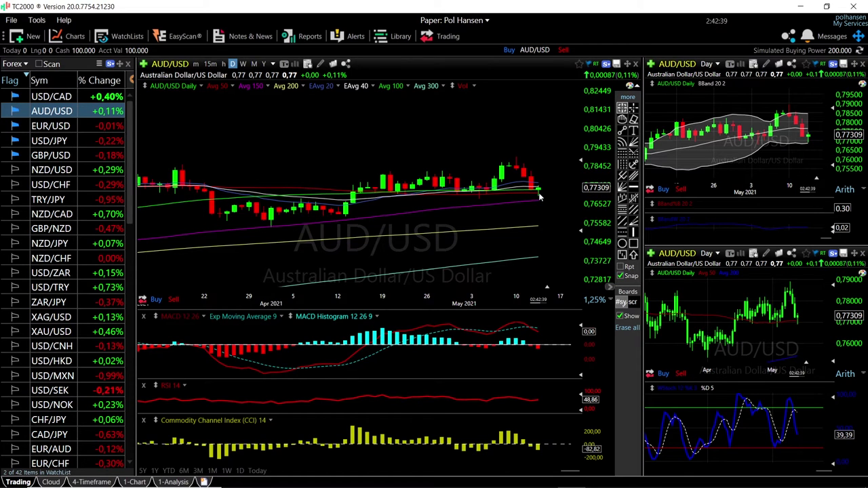
# - Zoom the AUD/USD charts over February–May, check the 5.10.21 bar, then load USD/CAD
pyautogui.scroll(2, 540, 214)
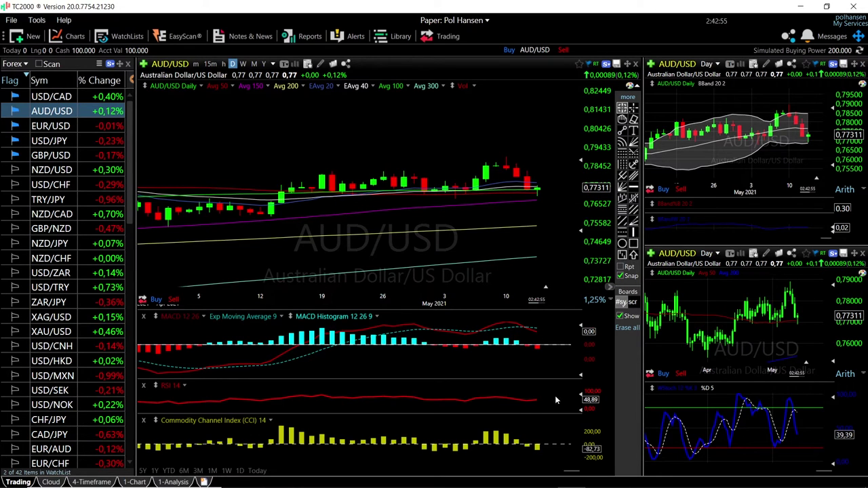
pyautogui.scroll(3, 802, 151)
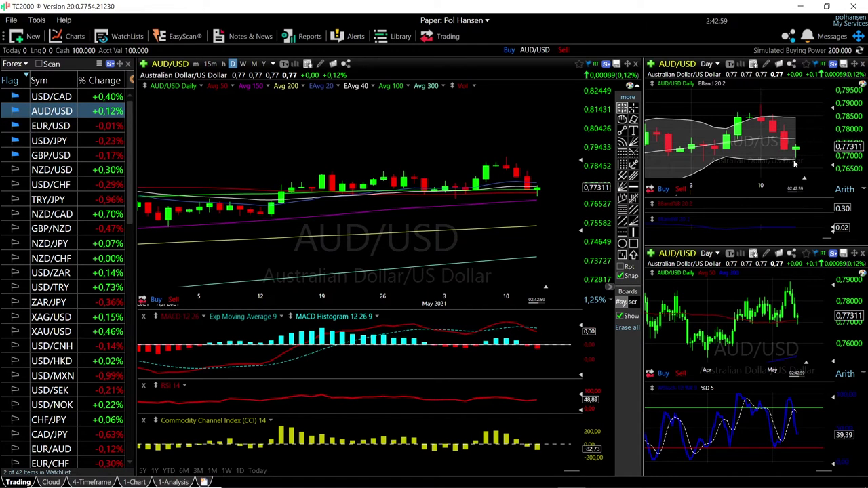
pyautogui.scroll(-3, 761, 140)
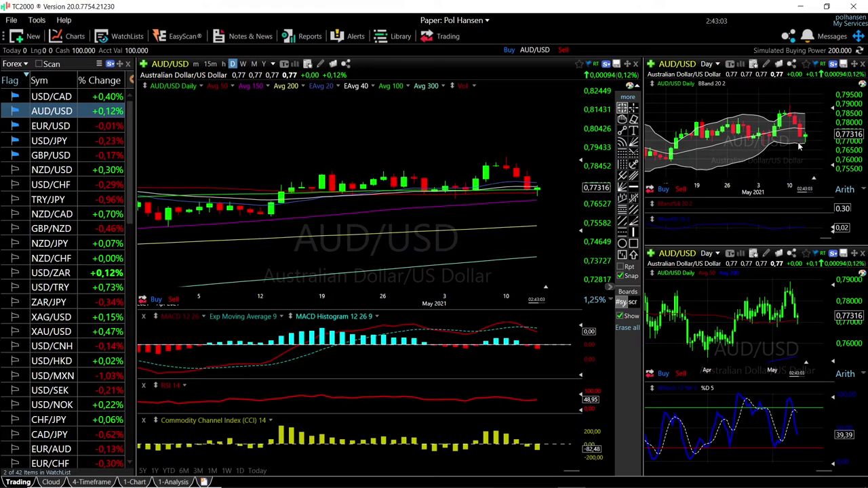
pyautogui.scroll(-3, 542, 204)
pyautogui.scroll(-2, 542, 206)
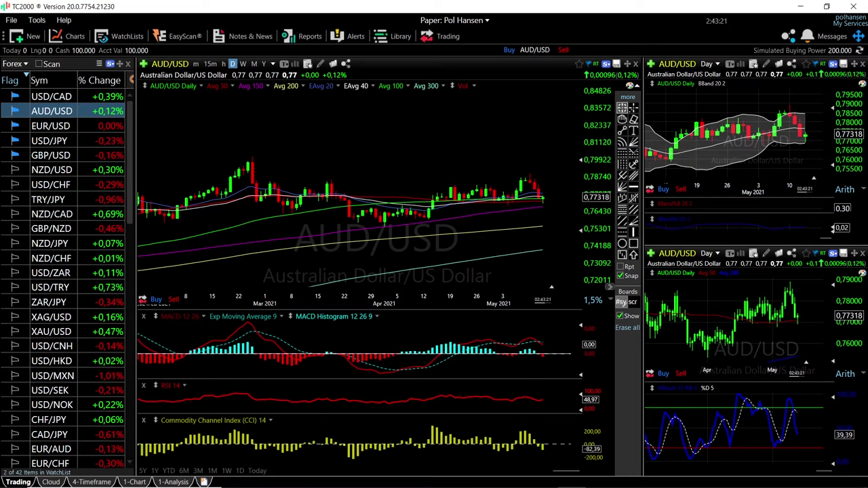
pyautogui.click(531, 176)
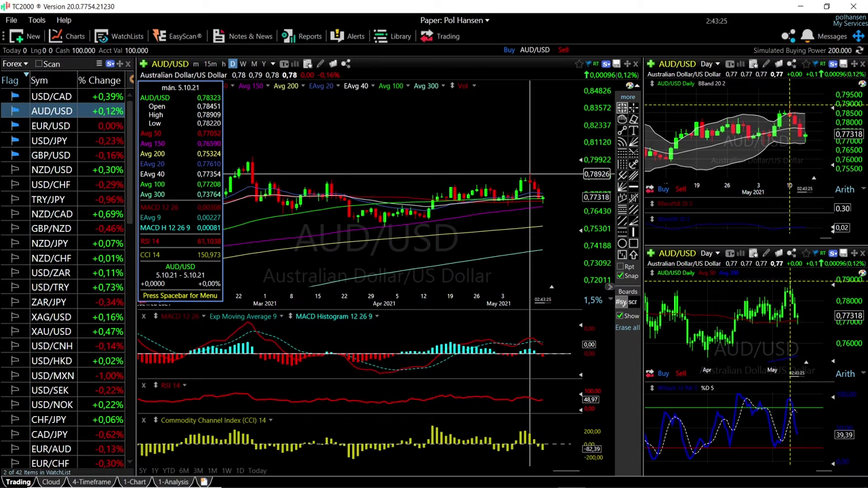
pyautogui.press('Up')
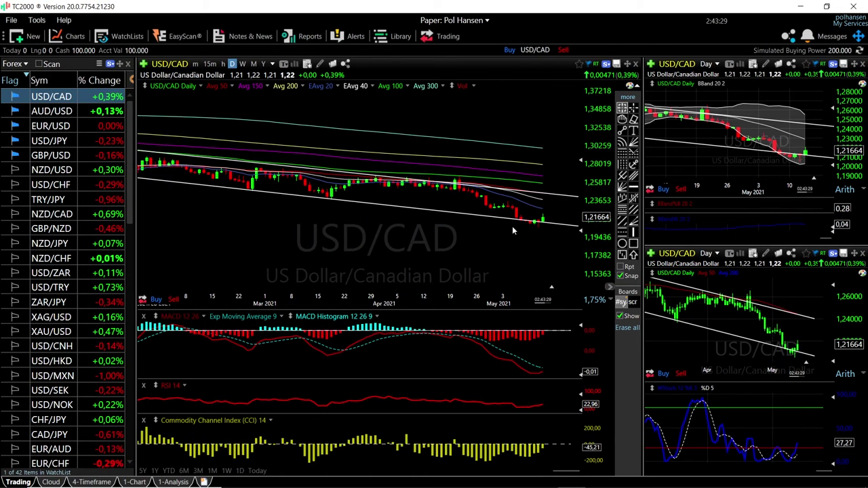
pyautogui.scroll(3, 524, 238)
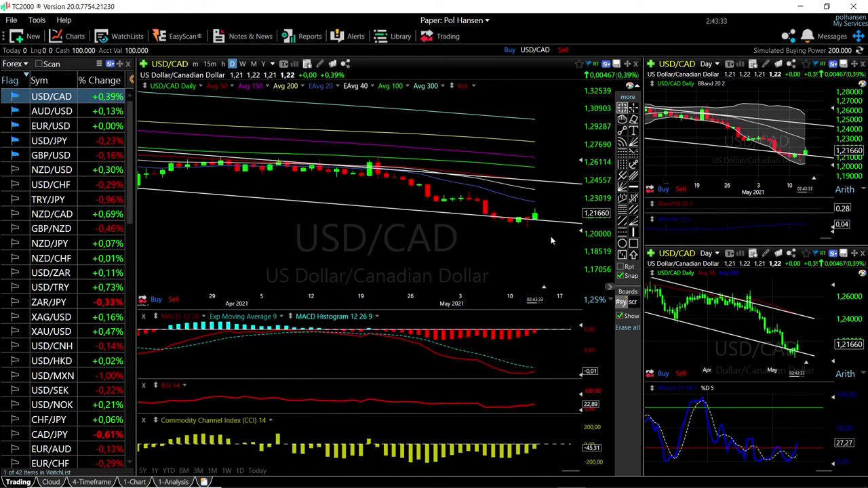
pyautogui.scroll(3, 552, 234)
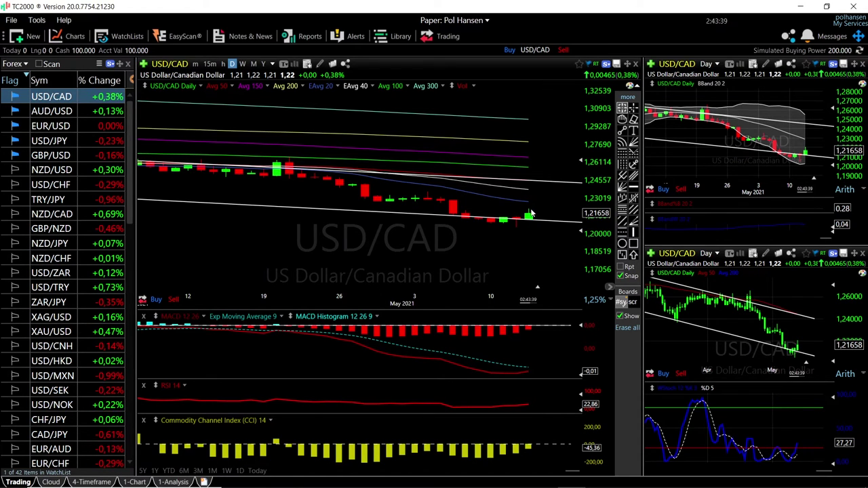
pyautogui.scroll(-2, 347, 177)
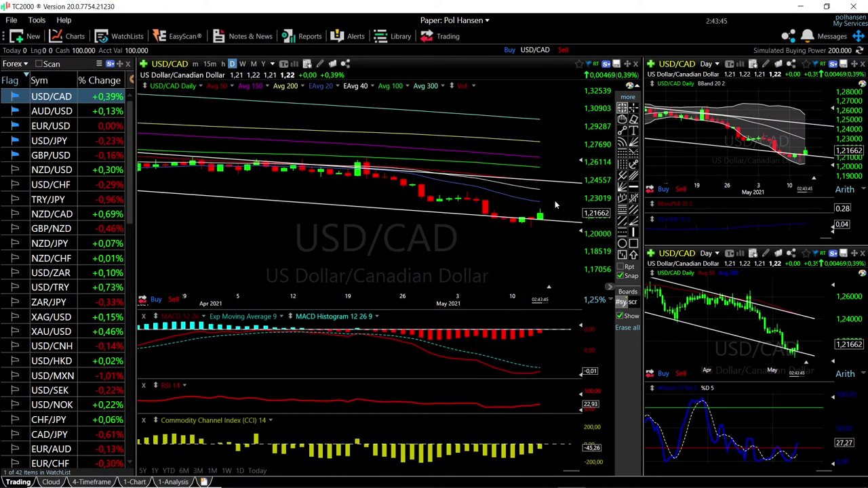
pyautogui.moveTo(543, 190); pyautogui.dragTo(549, 190)
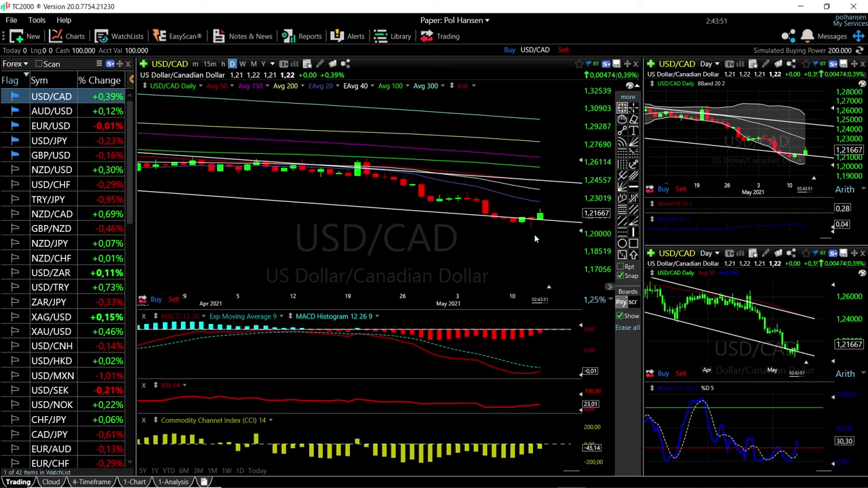
pyautogui.scroll(-1, 534, 234)
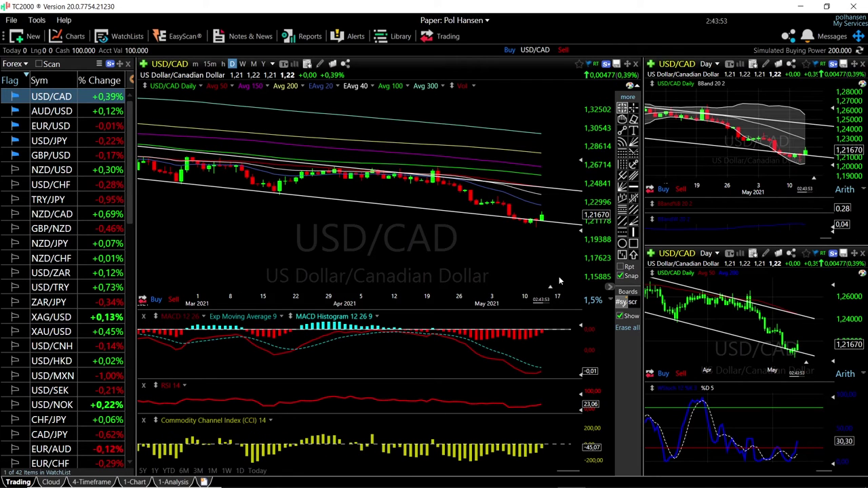
pyautogui.scroll(-1, 479, 250)
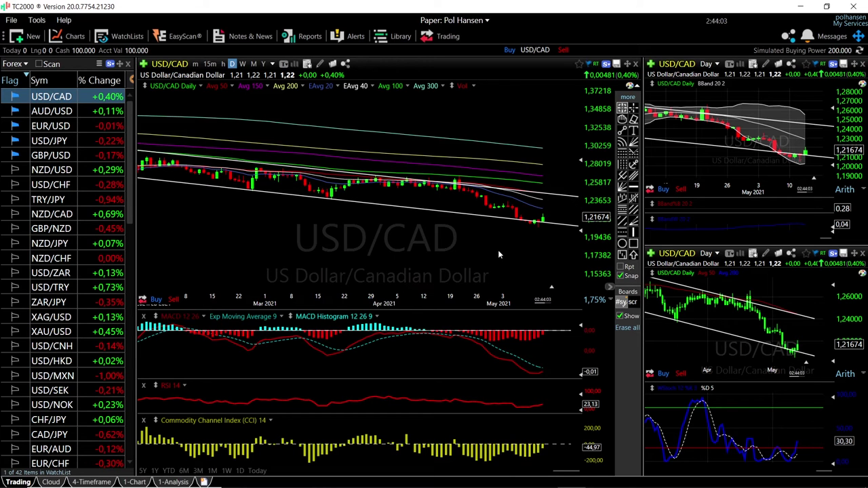
pyautogui.scroll(-5, 474, 247)
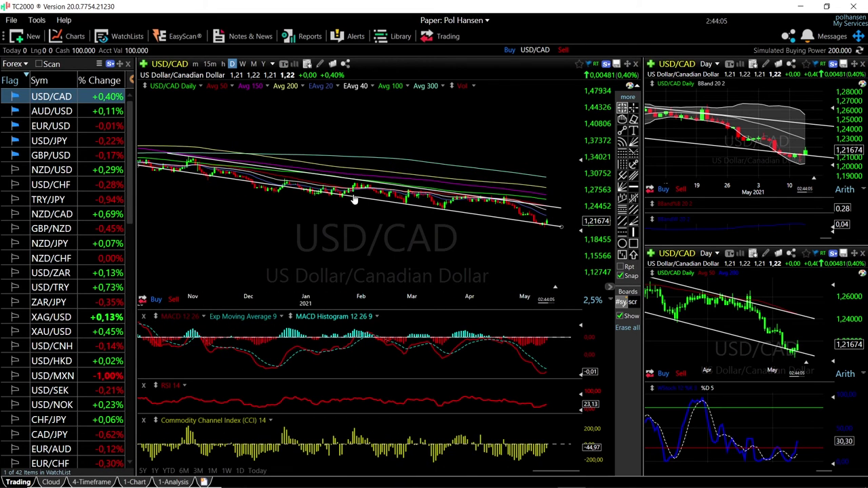
pyautogui.scroll(-2, 466, 257)
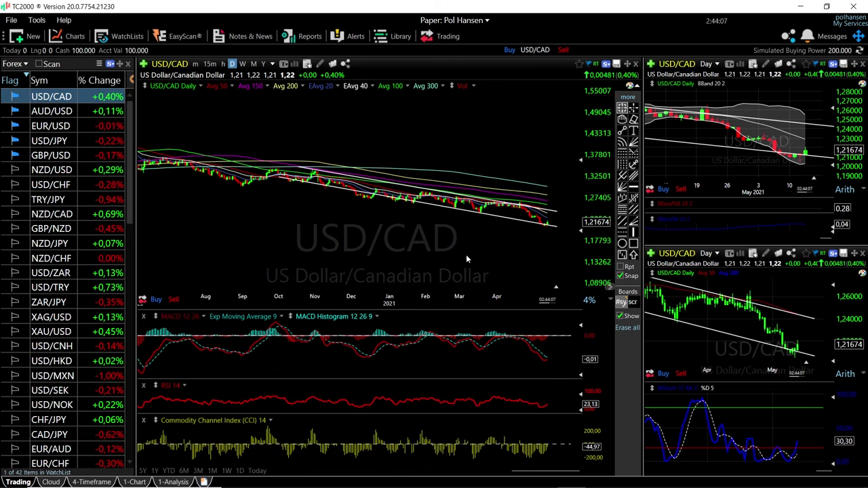
pyautogui.scroll(-2, 398, 203)
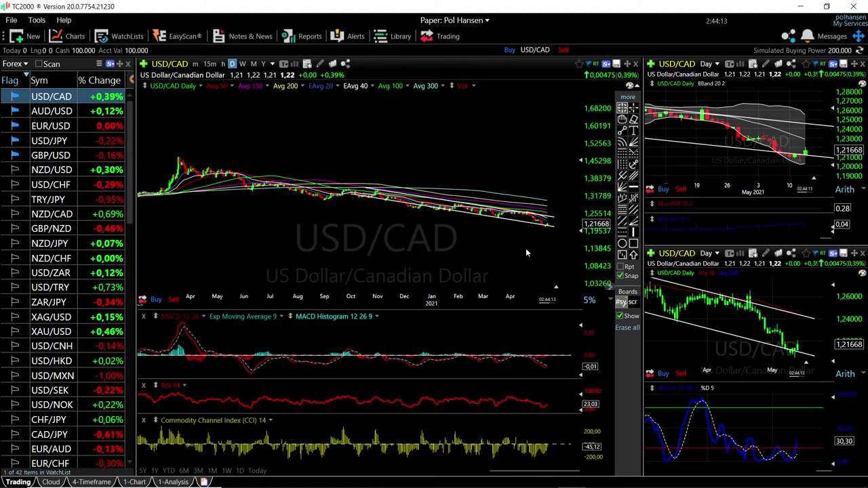
pyautogui.scroll(4, 529, 252)
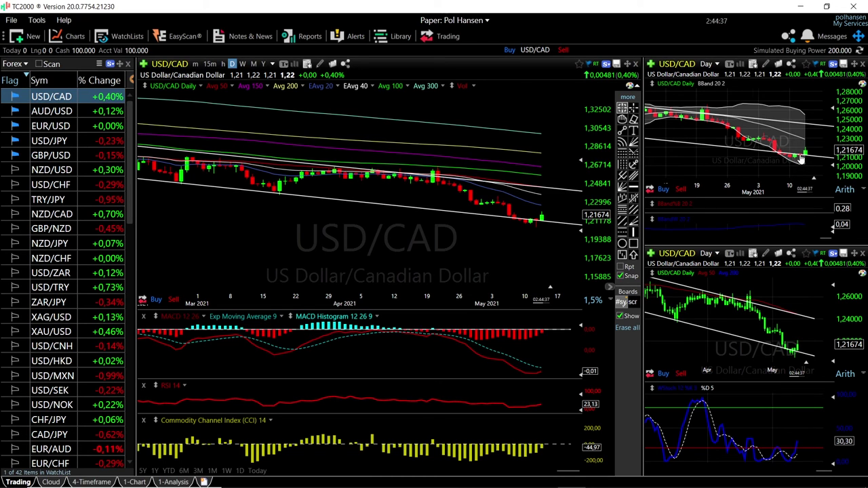
pyautogui.scroll(2, 801, 158)
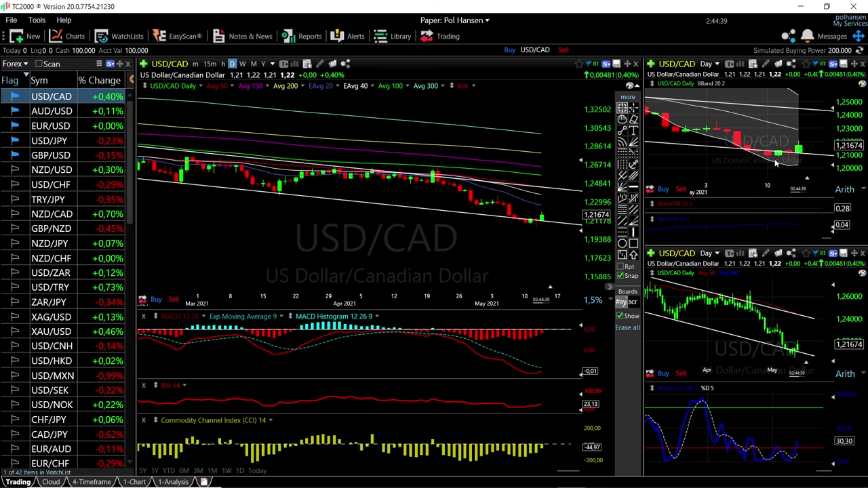
pyautogui.scroll(-1, 786, 163)
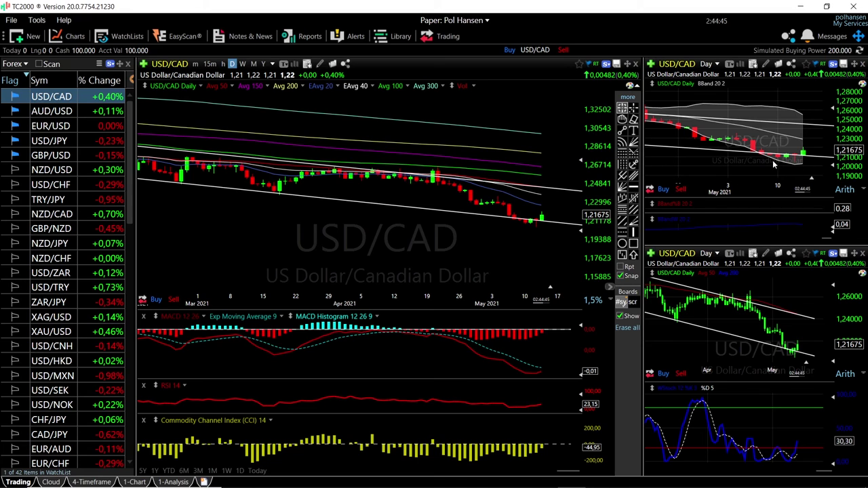
pyautogui.scroll(-2, 724, 156)
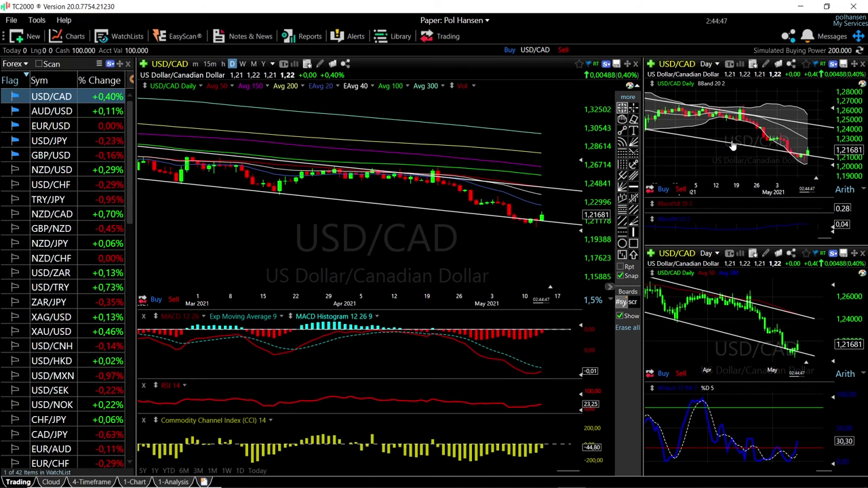